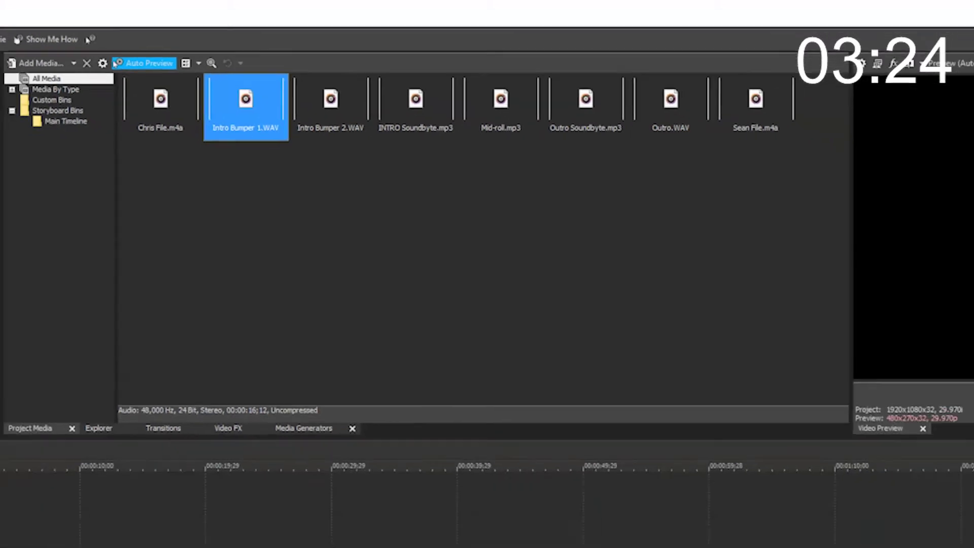
Place Intro Bumper 1.WAV, INTRO Soundbyte.mp3 and Intro Bumper 2.WAV end to end from the start of the Audio track.
drag(234, 133, 106, 358)
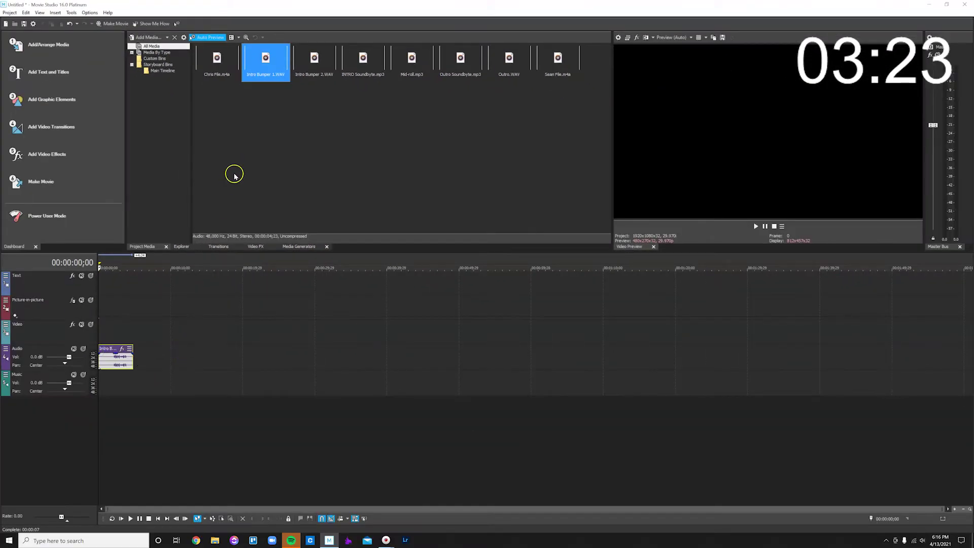
drag(362, 62, 138, 350)
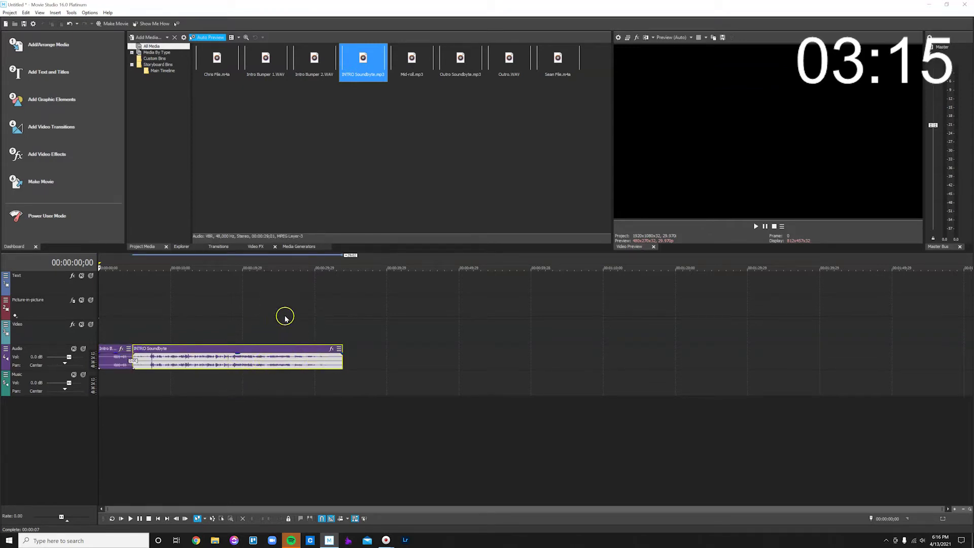
drag(302, 68, 348, 361)
Split Intro Bumper 2 at 00:00:35;14, cut its silent lead-in, and move the remainder back against the INTRO Soundbyte clip.
click(459, 358)
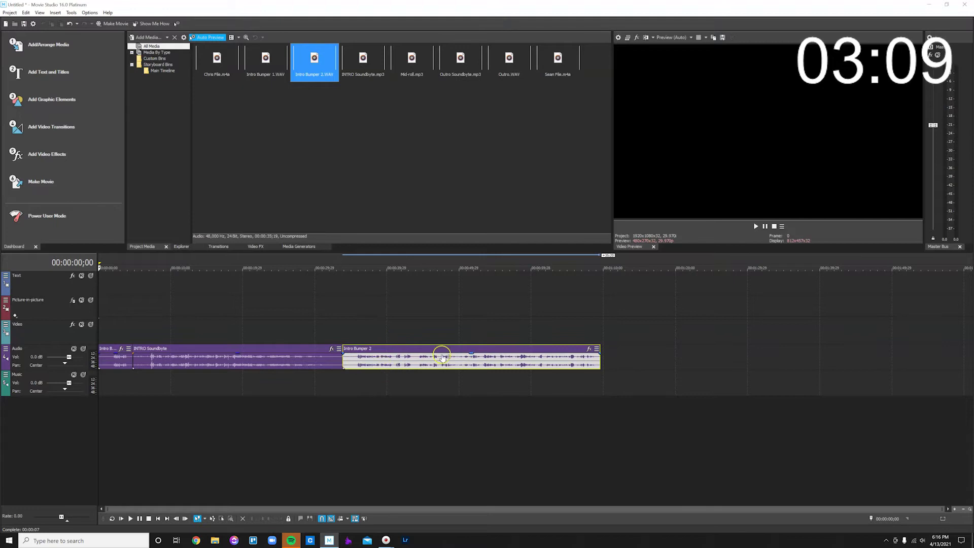
click(353, 363)
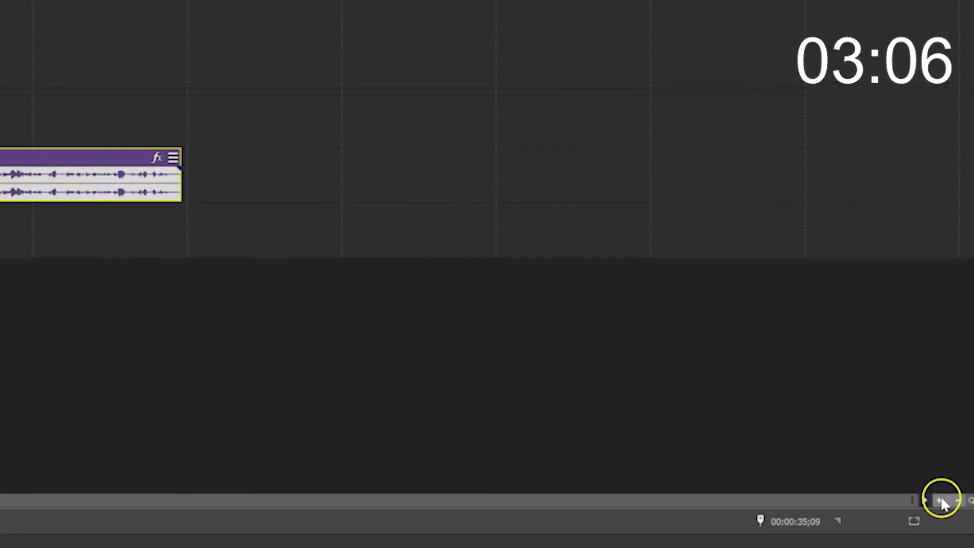
click(955, 508)
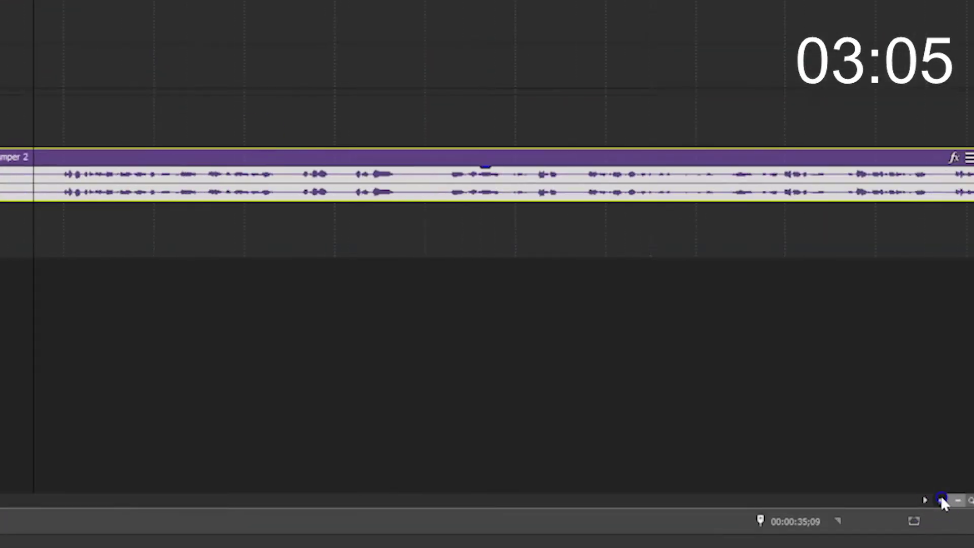
click(422, 188)
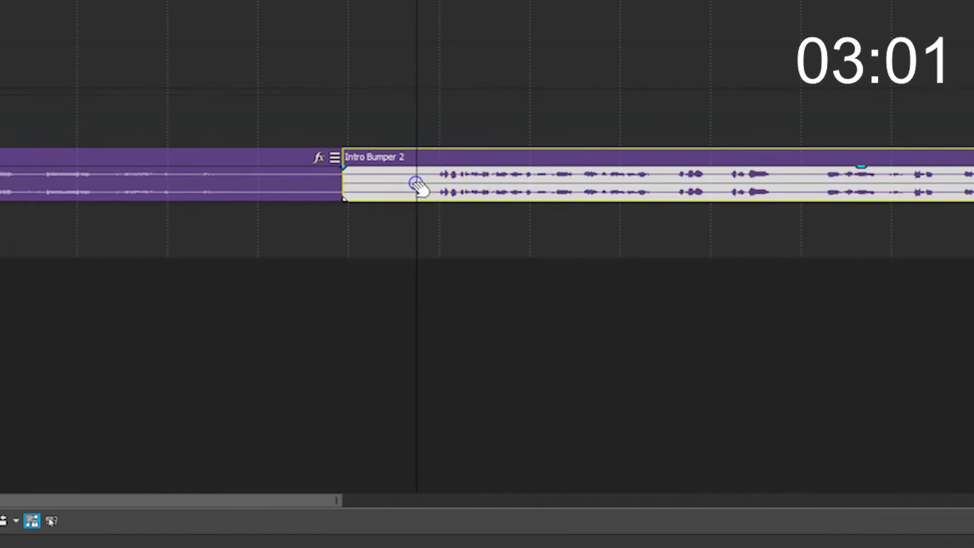
click(391, 522)
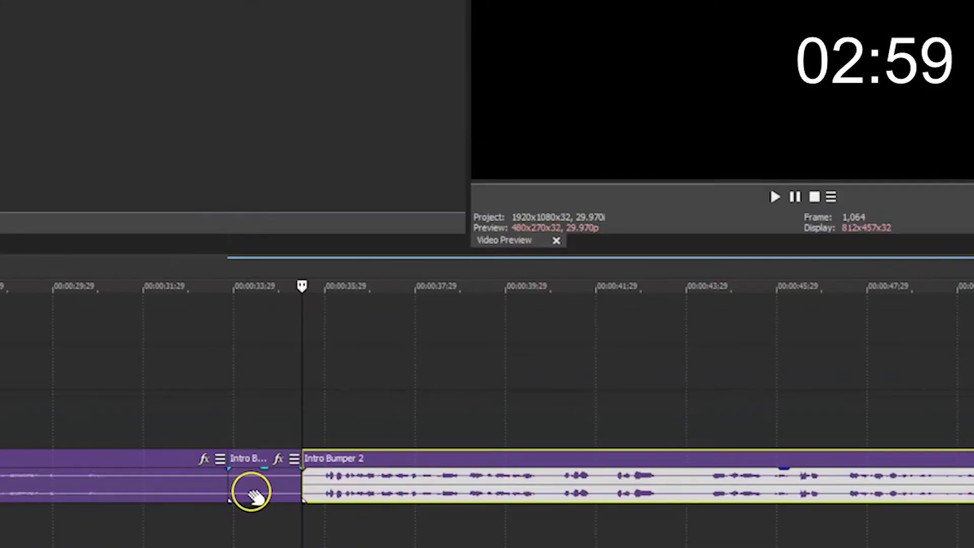
right_click(251, 492)
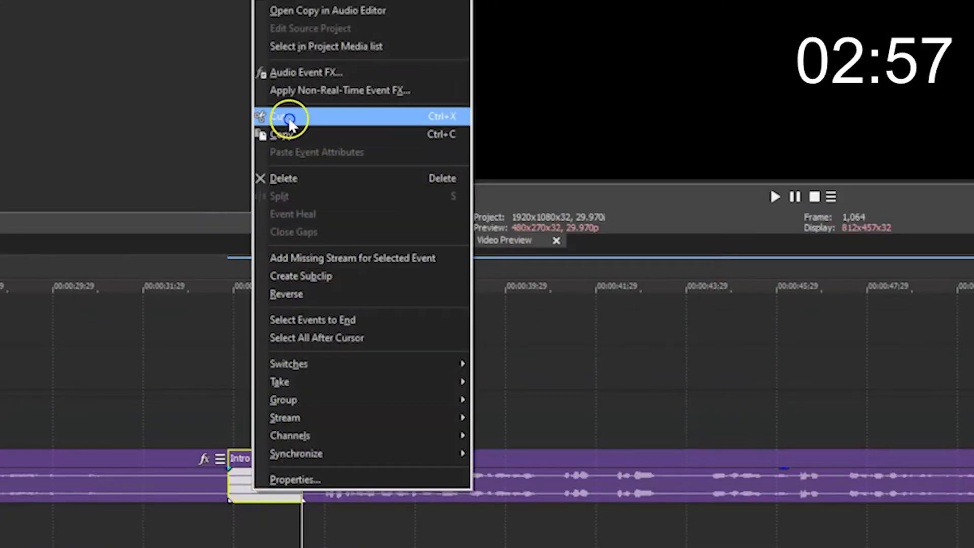
click(285, 115)
drag(386, 485, 311, 496)
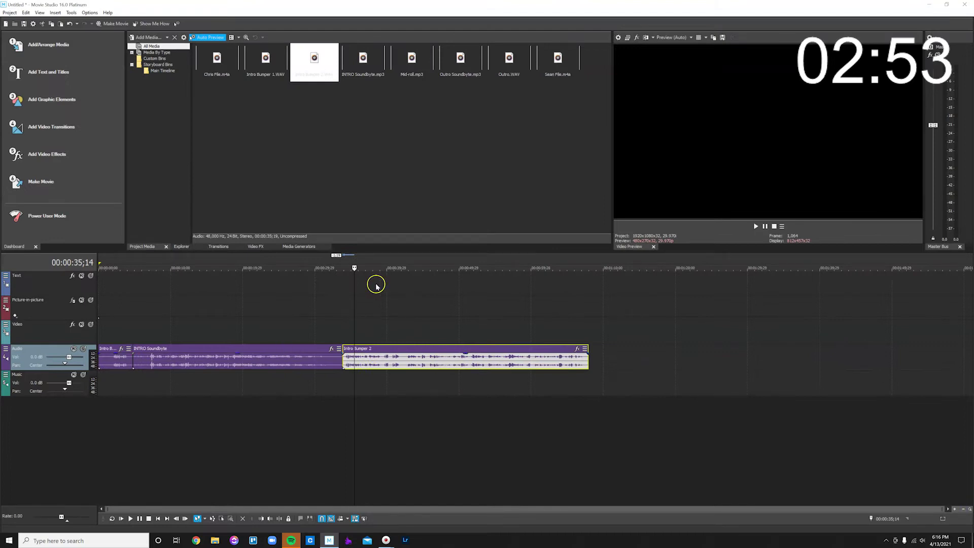
Place Mid-roll.mp3 after Intro Bumper 2 on the Audio track, and Chris File.m4a on the Music track starting where Mid-roll ends.
drag(408, 61, 597, 342)
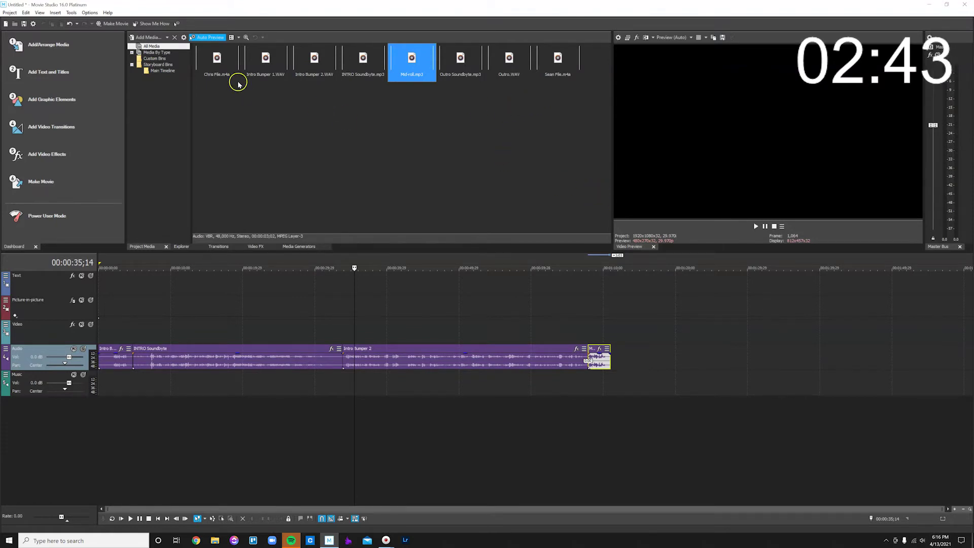
drag(221, 63, 614, 383)
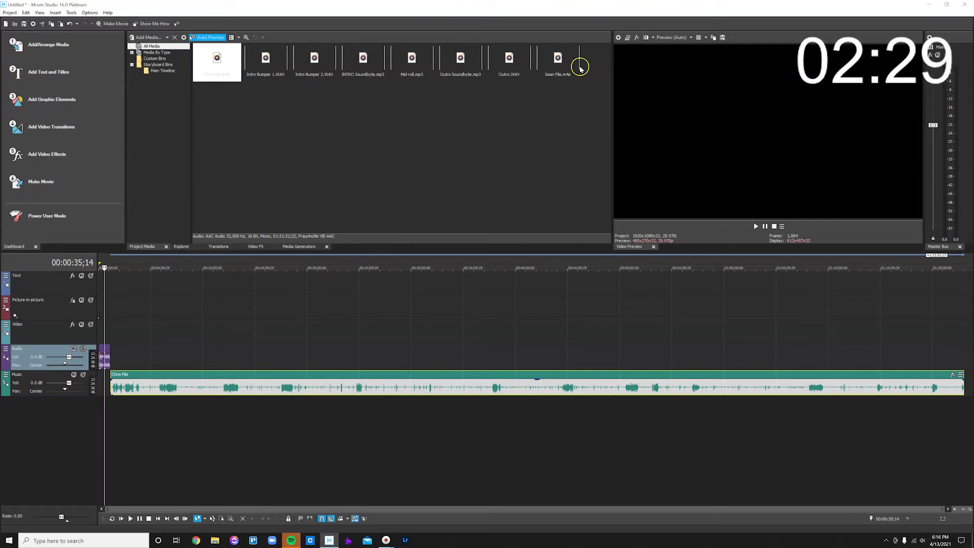
Place Sean File.m4a after Mid-roll on the Audio track and align it with the Chris File clip, checking both ends.
drag(557, 59, 116, 350)
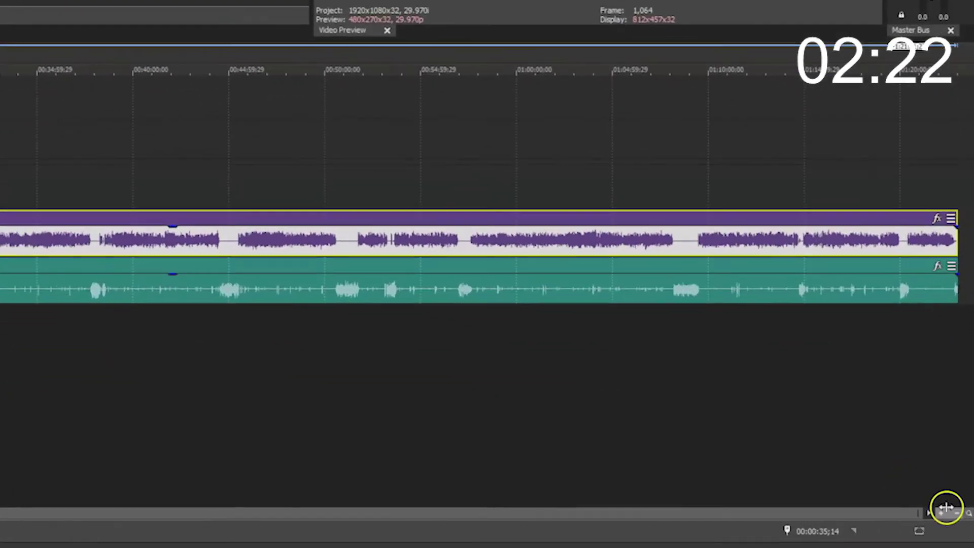
click(955, 509)
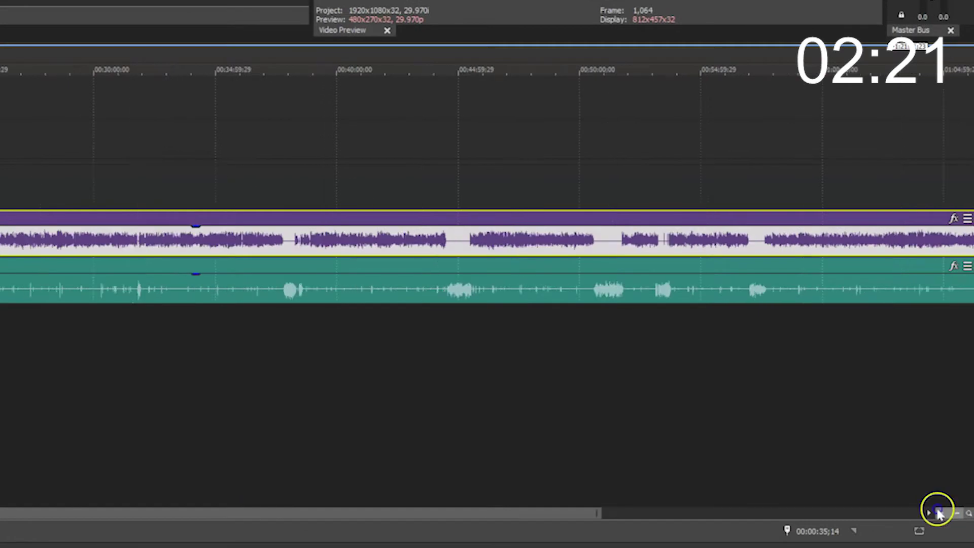
click(955, 509)
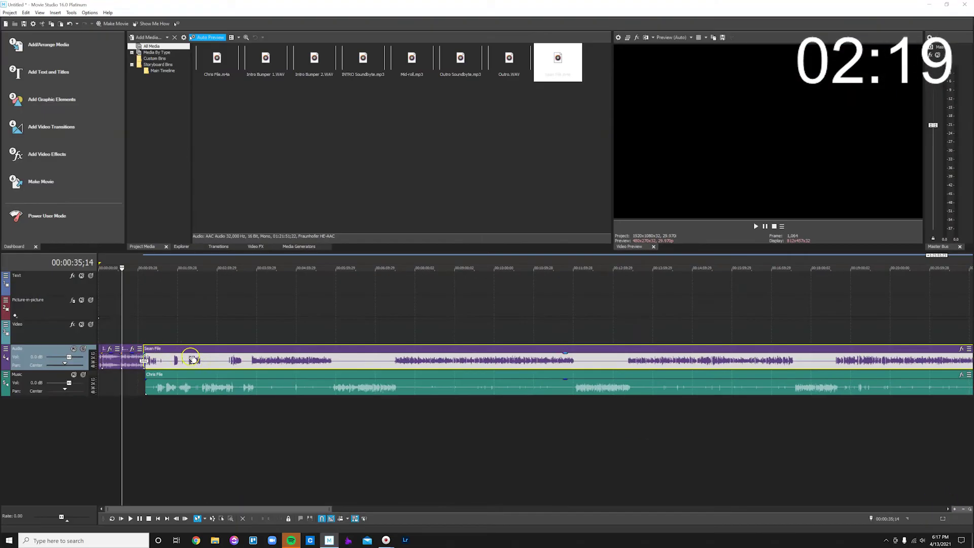
drag(197, 361, 195, 361)
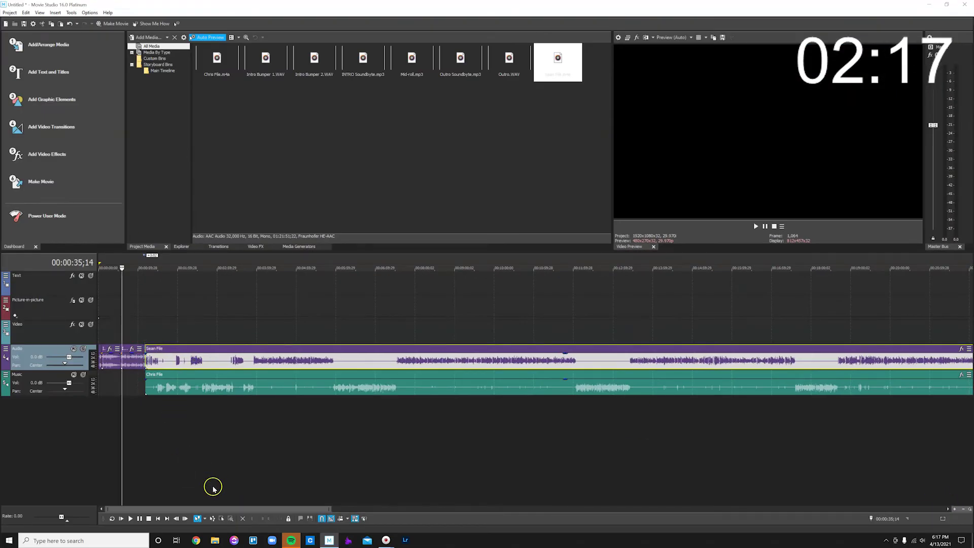
drag(218, 508, 880, 482)
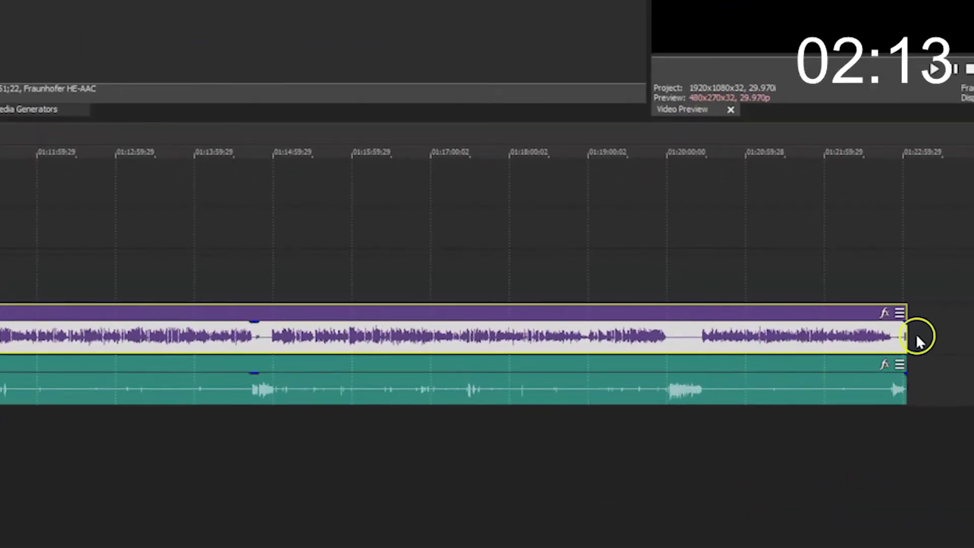
key(space)
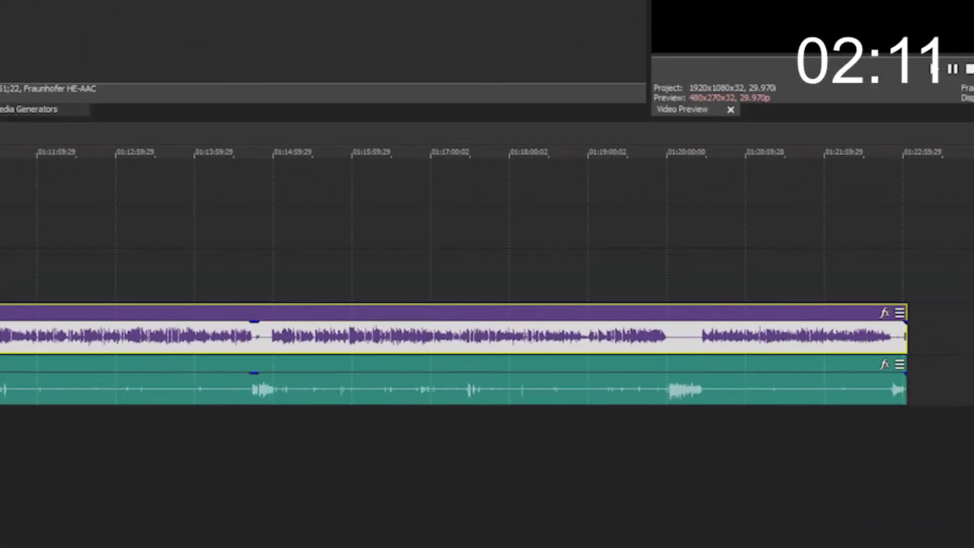
Move the Sean File clip onto a new audio track below the Music track.
scroll(561, 391, down, 5)
scroll(561, 391, up, 8)
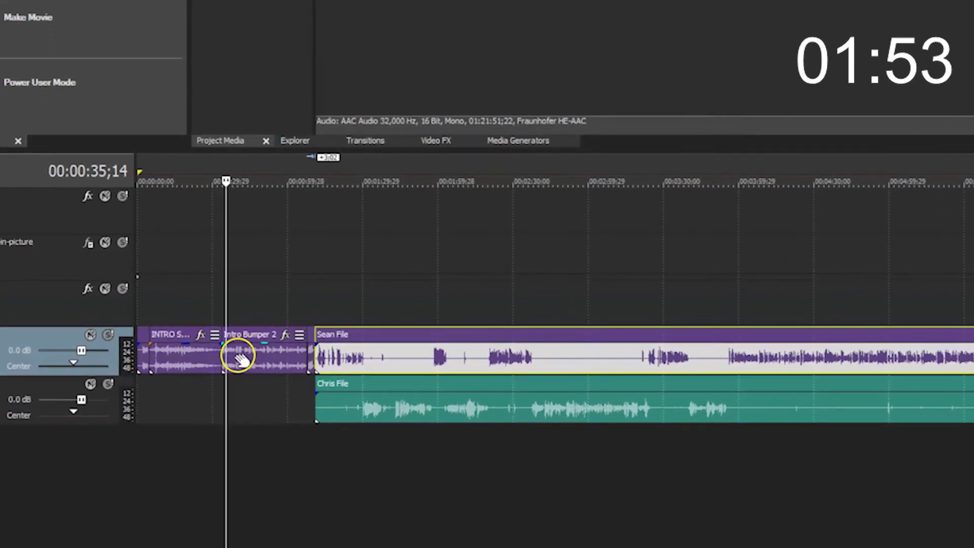
drag(487, 355, 487, 455)
click(3, 452)
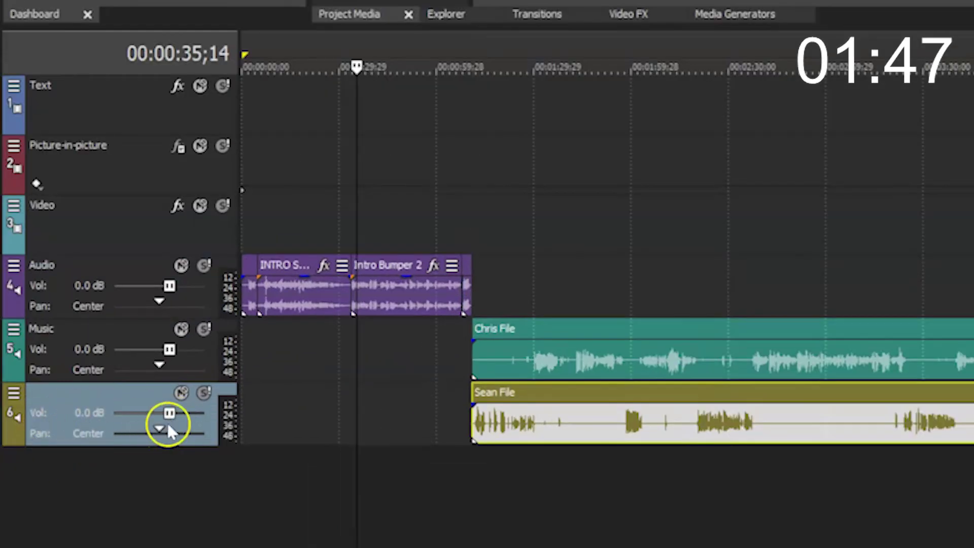
Return the Sean File clip to the Audio track after Mid-roll, with its start and end matching the Chris File clip.
drag(608, 329, 625, 289)
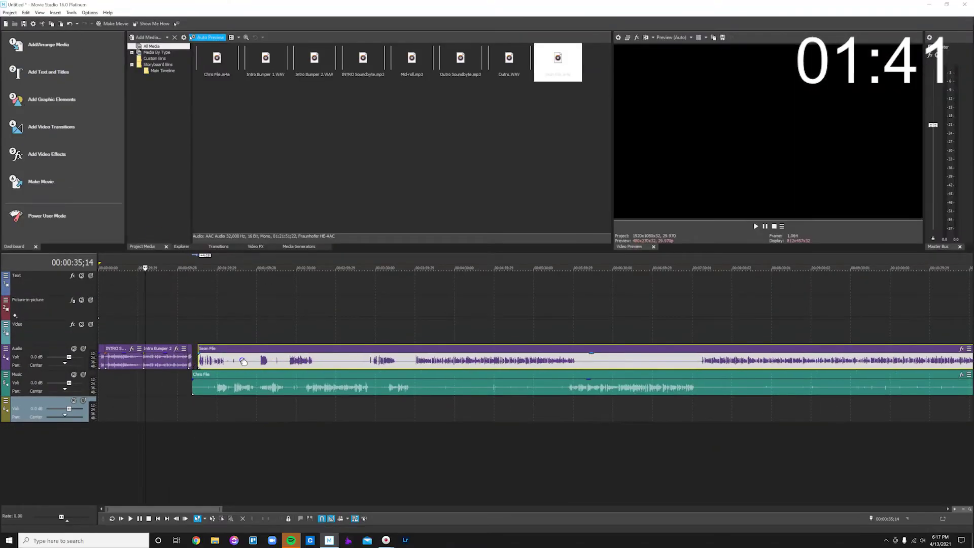
drag(204, 508, 944, 500)
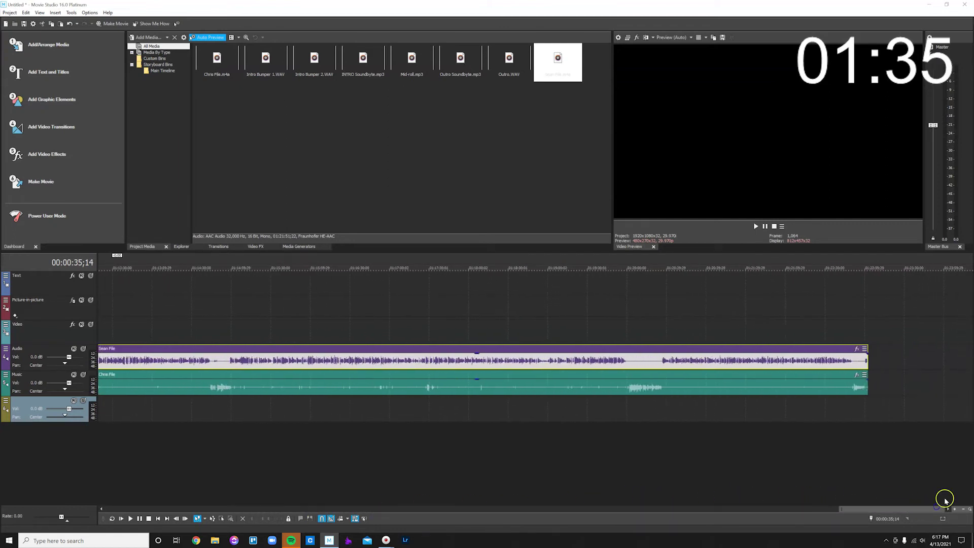
click(968, 507)
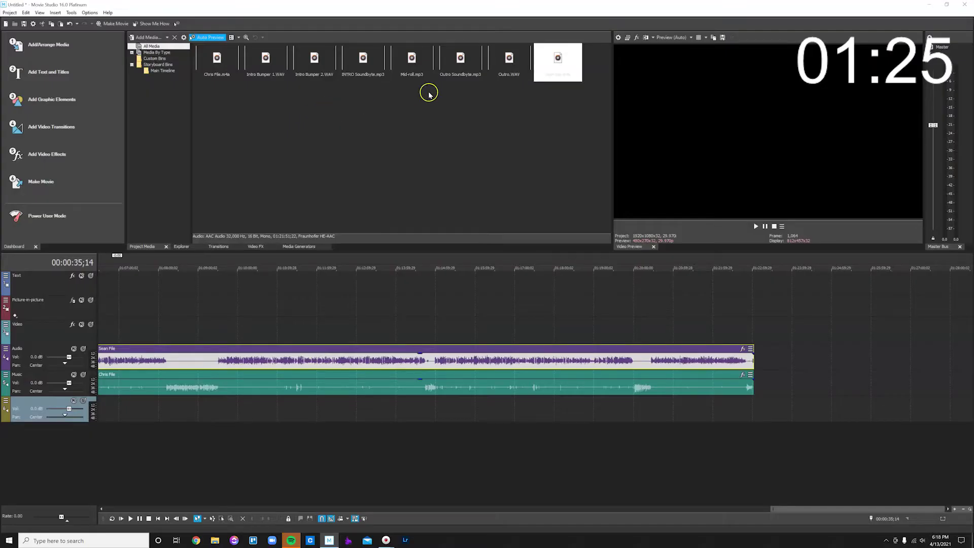
Place Outro Soundbyte.mp3 on track 6 and Outro.WAV on the Music track, both starting where the Chris File clip ends.
drag(461, 65, 681, 329)
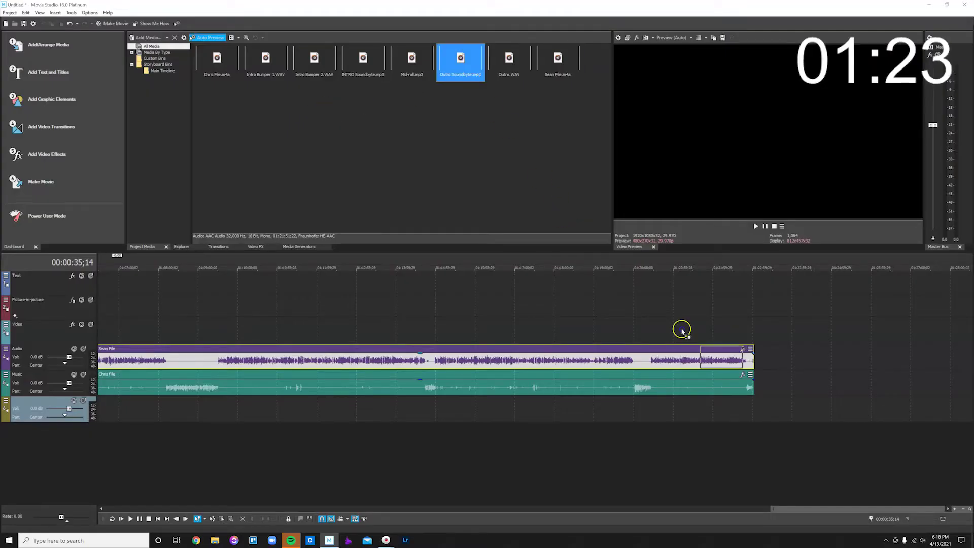
drag(721, 381, 759, 411)
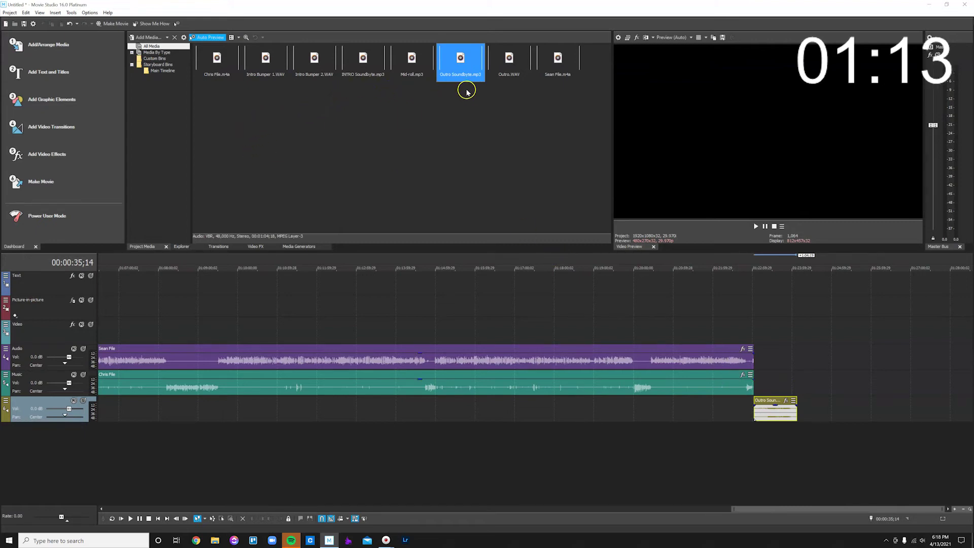
click(509, 58)
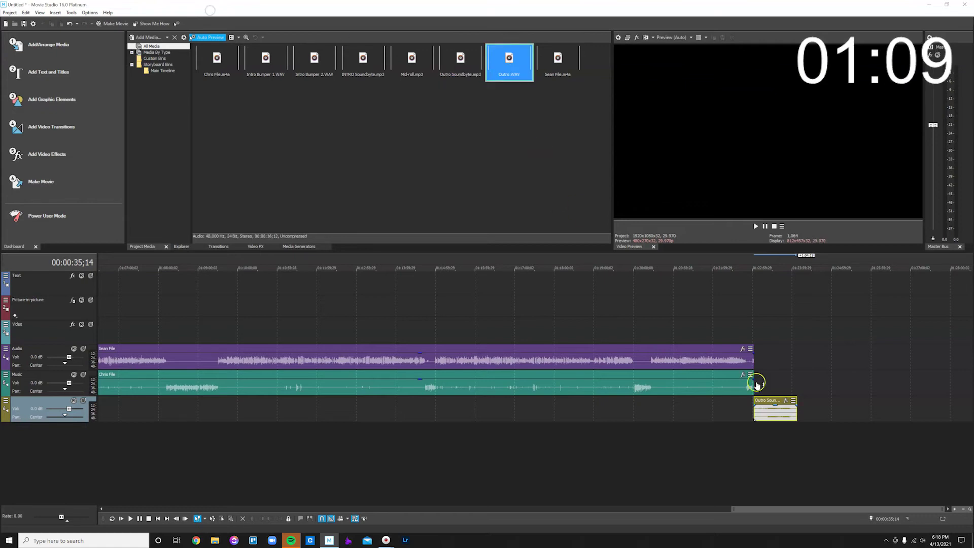
drag(765, 380, 760, 383)
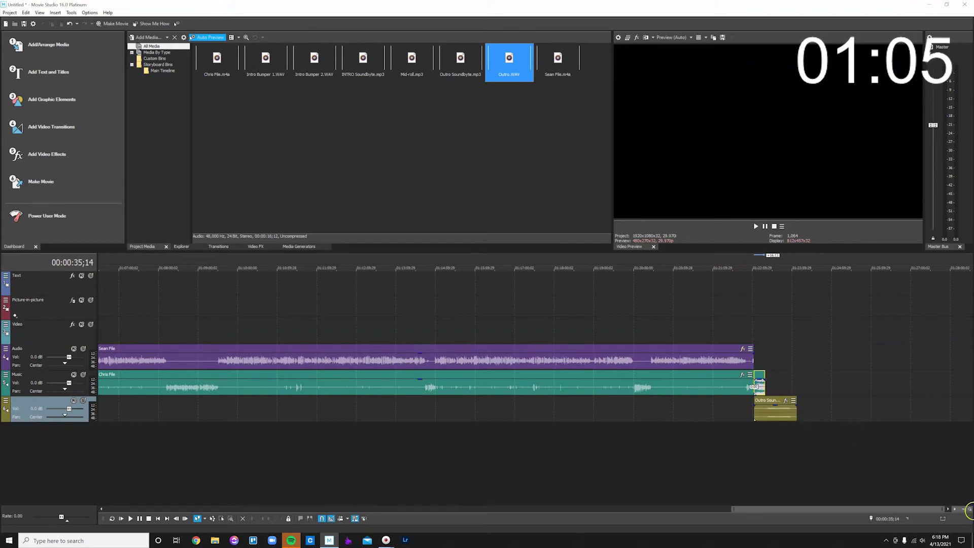
Split Outro Soundbyte at 01:23:21;00, just past the end of the Outro clip, and cut the remainder after the split.
click(955, 509)
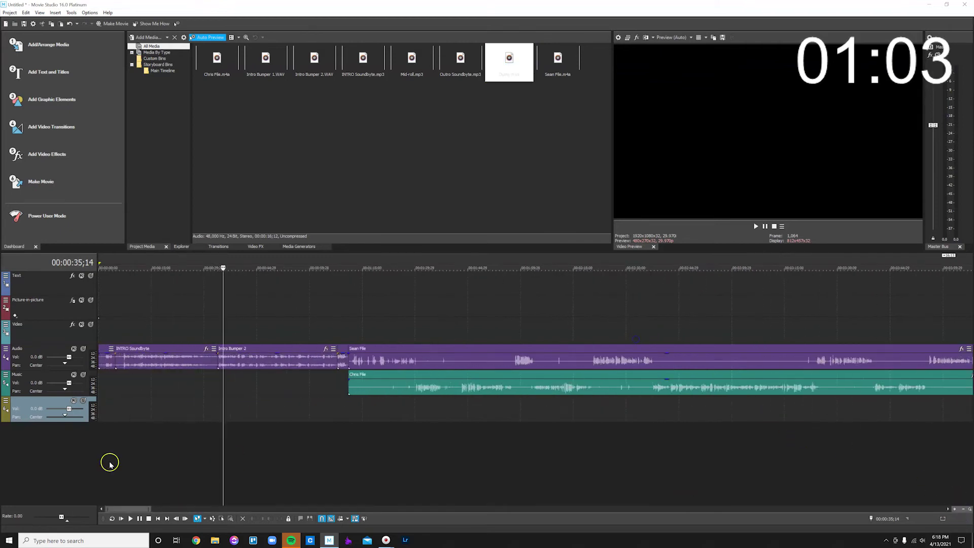
drag(134, 510, 902, 493)
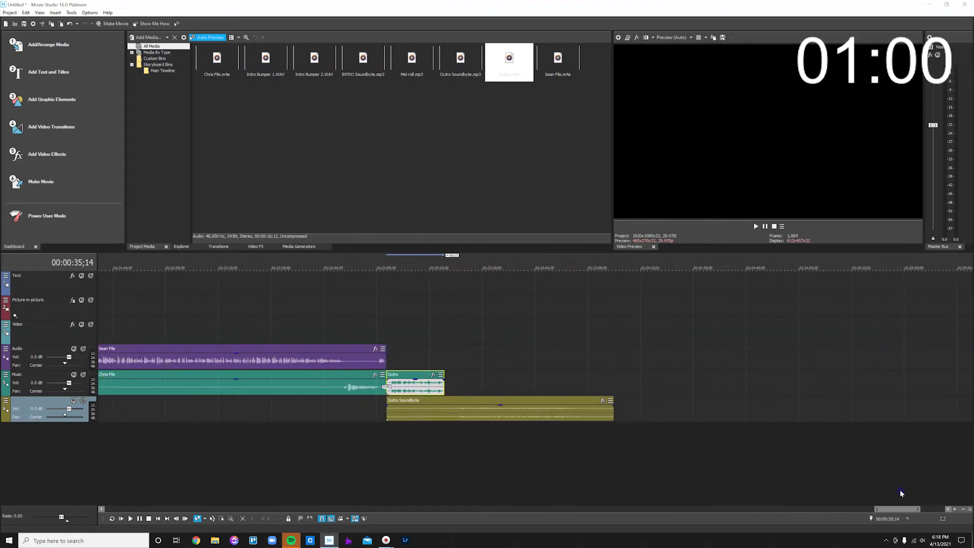
click(442, 408)
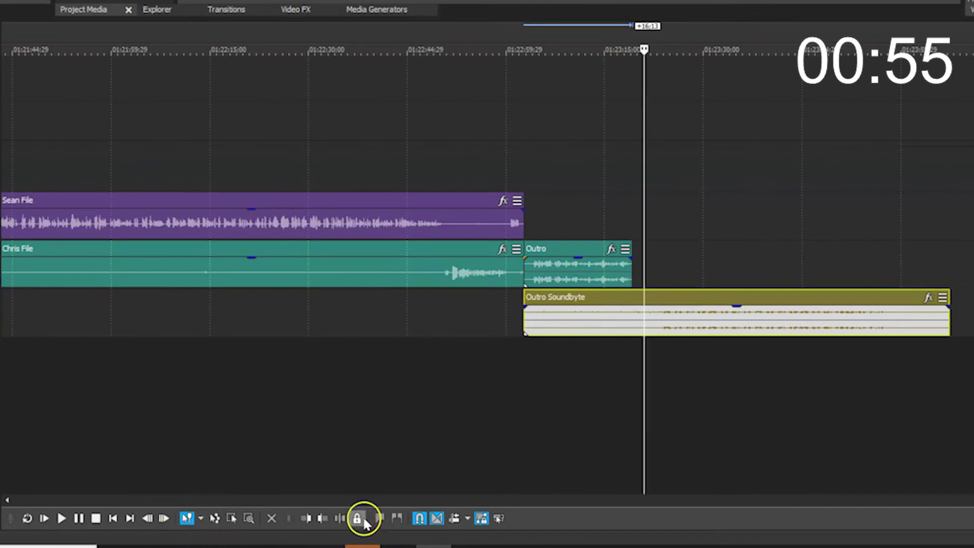
click(340, 518)
right_click(773, 317)
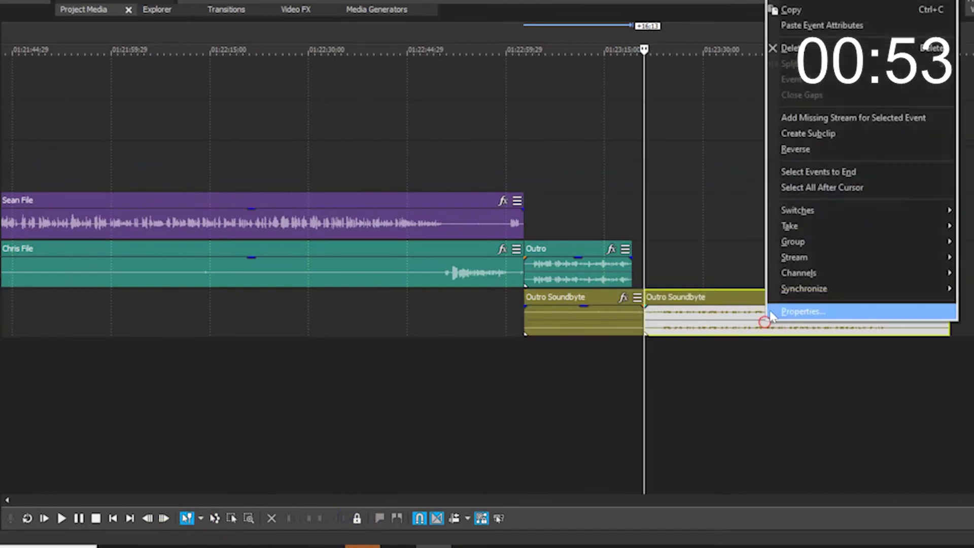
click(764, 3)
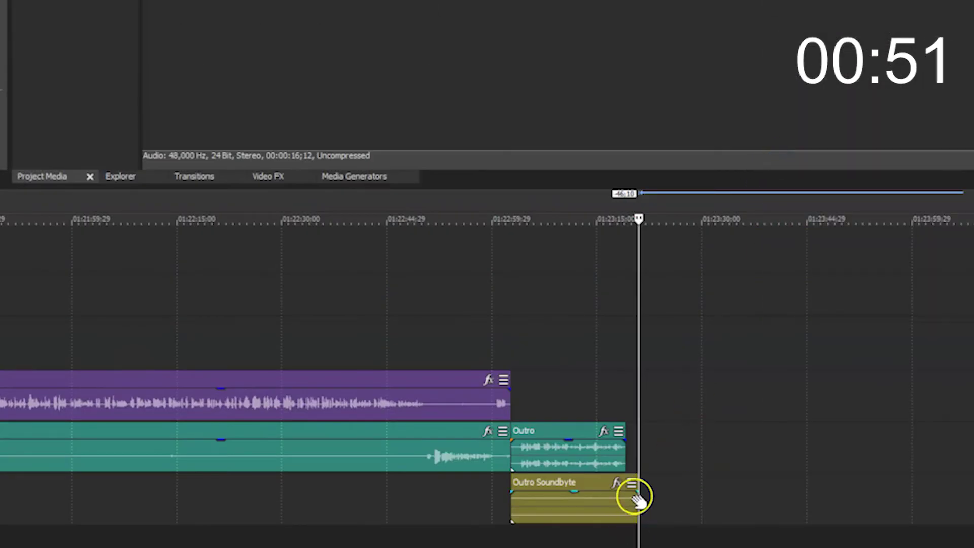
Add a short fade-out to the end of the Outro Soundbyte clip and look over the assembled timeline.
drag(630, 494, 609, 494)
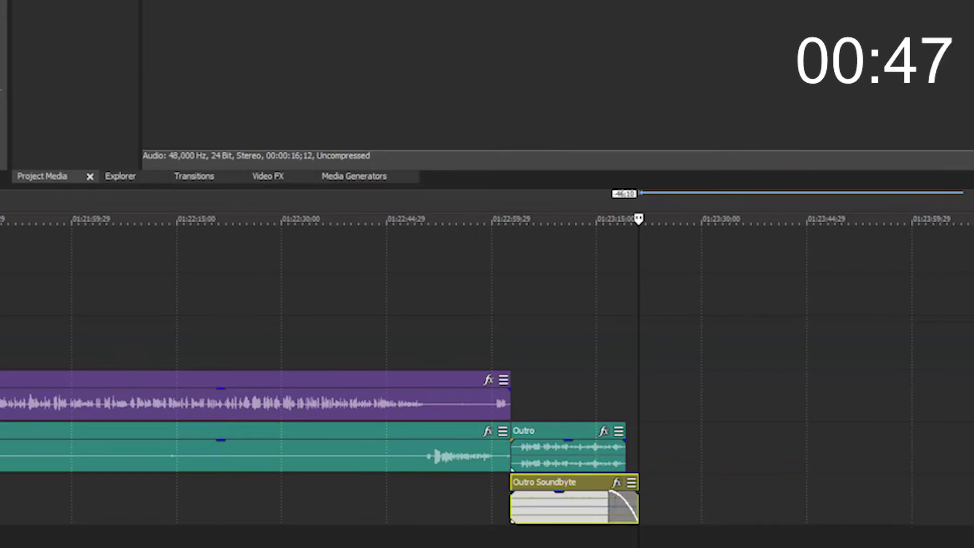
scroll(638, 370, down, 4)
scroll(487, 370, left, 15)
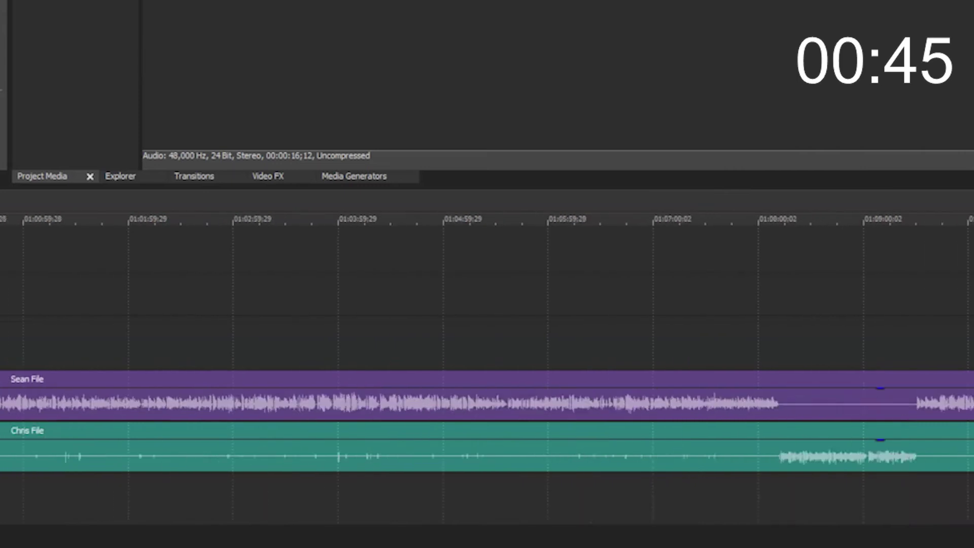
scroll(487, 370, left, 6)
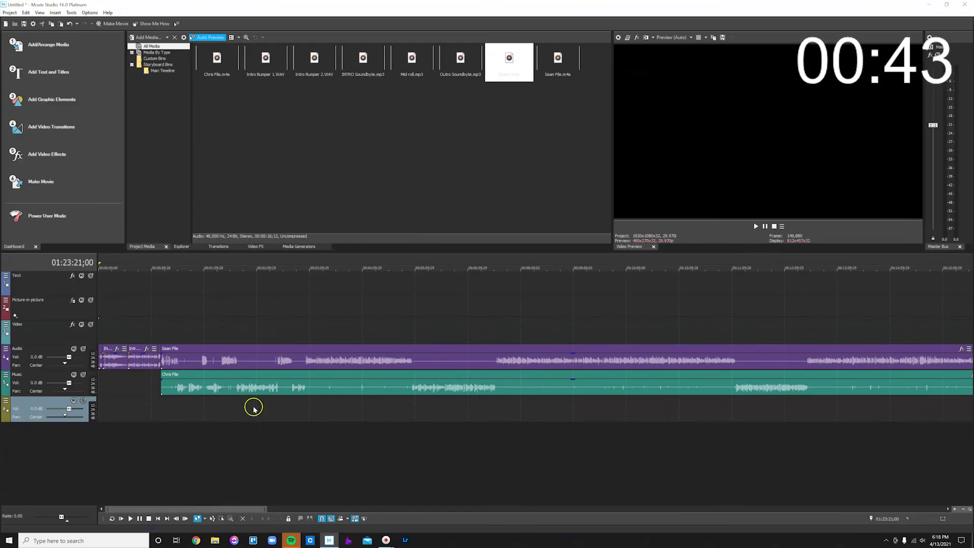
click(948, 509)
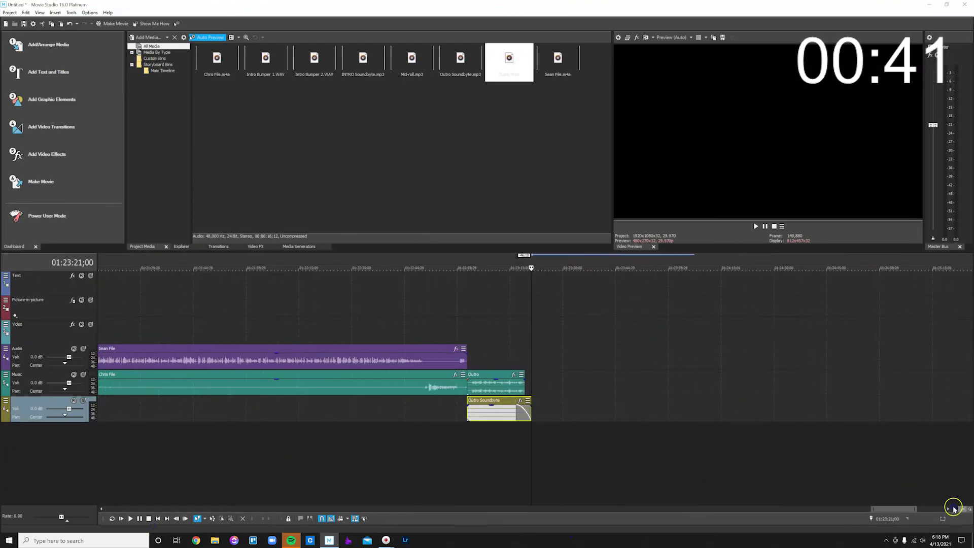
Review the assembled timeline from the first intro bumper and INTRO Soundbyte through the Sean and Chris recordings to the Outro clips.
drag(899, 509, 57, 520)
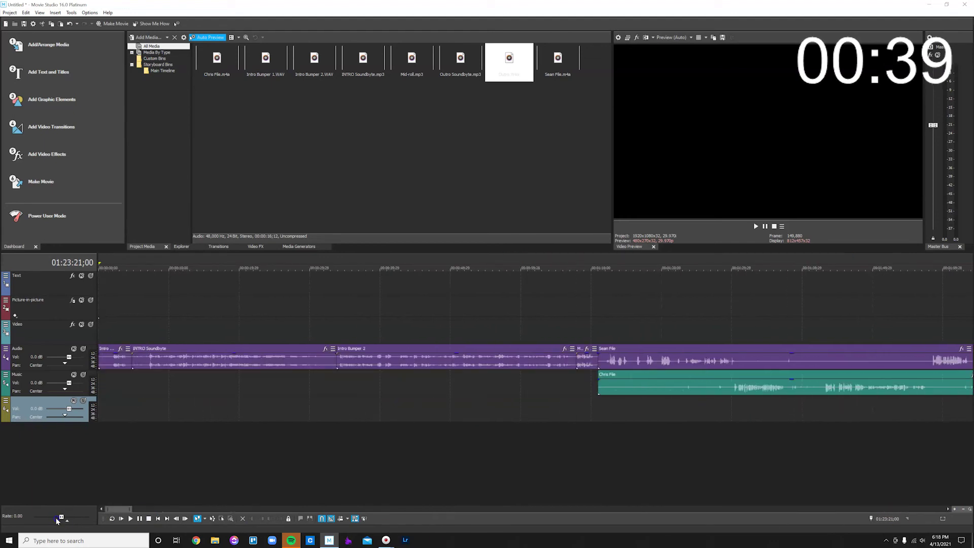
click(109, 362)
click(107, 366)
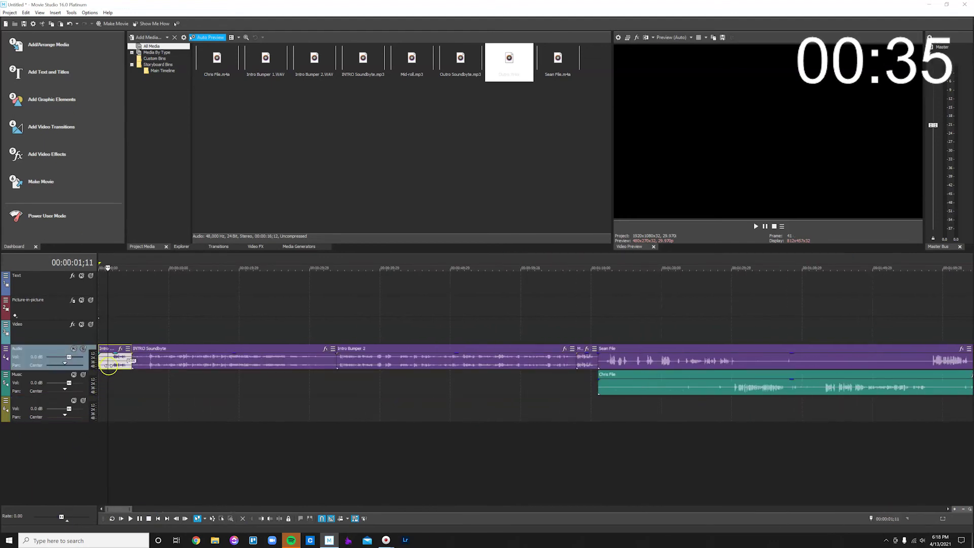
drag(107, 365, 119, 360)
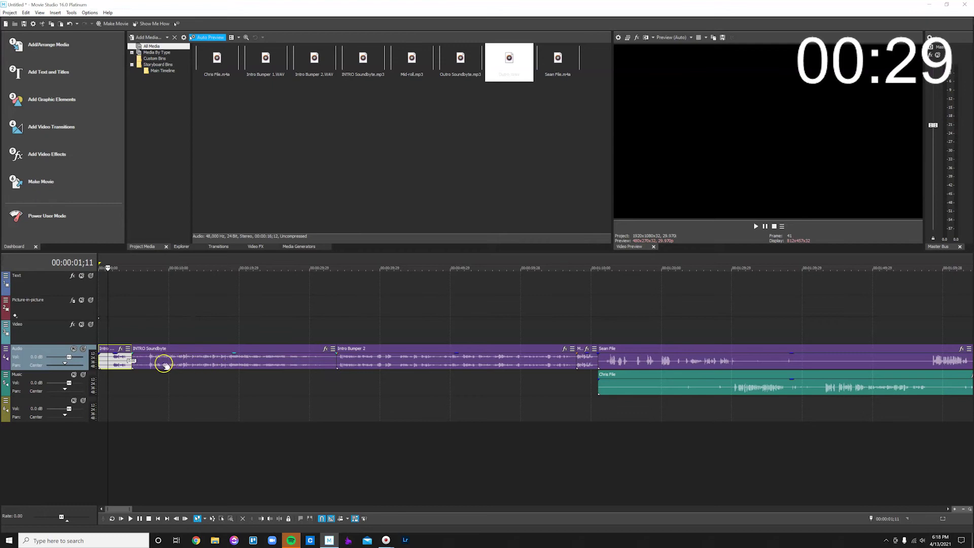
click(185, 363)
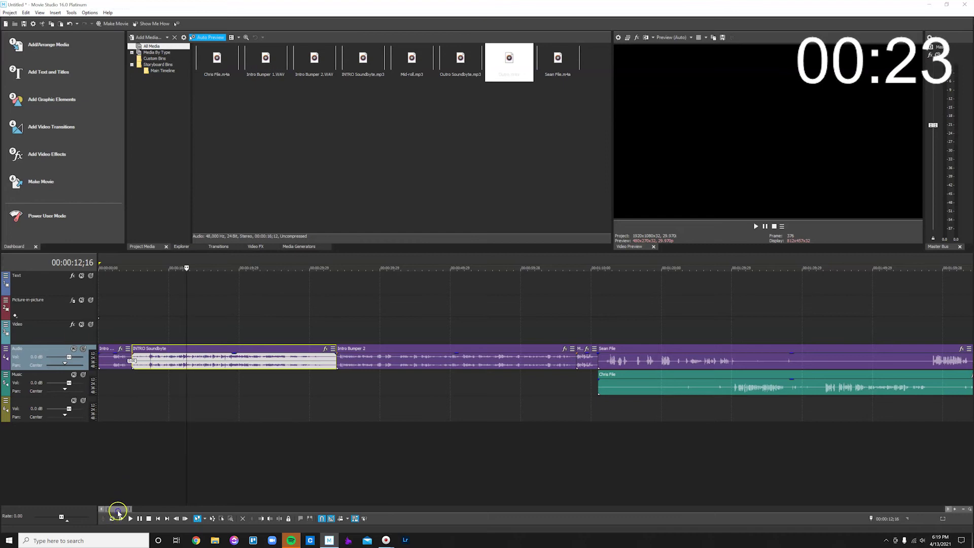
scroll(122, 509, right, 5)
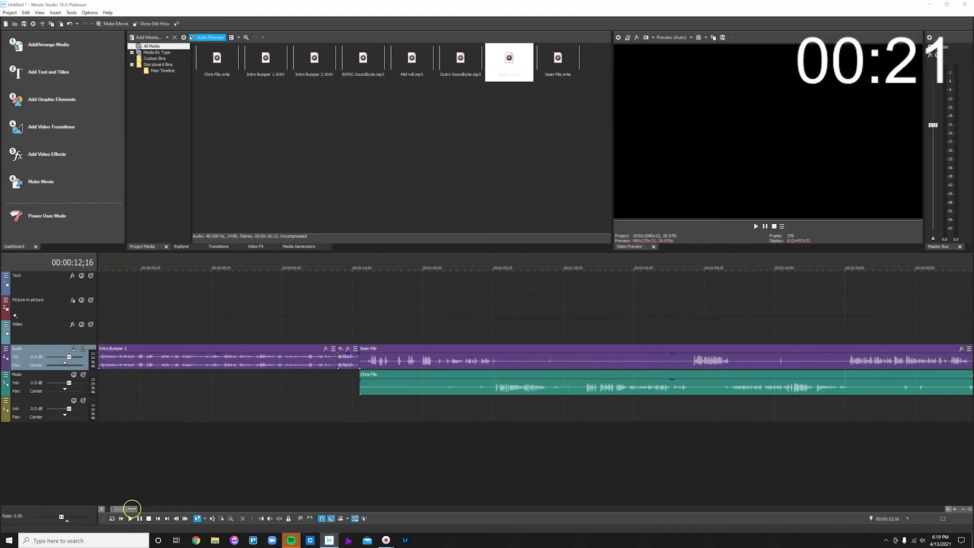
scroll(123, 509, right, 7)
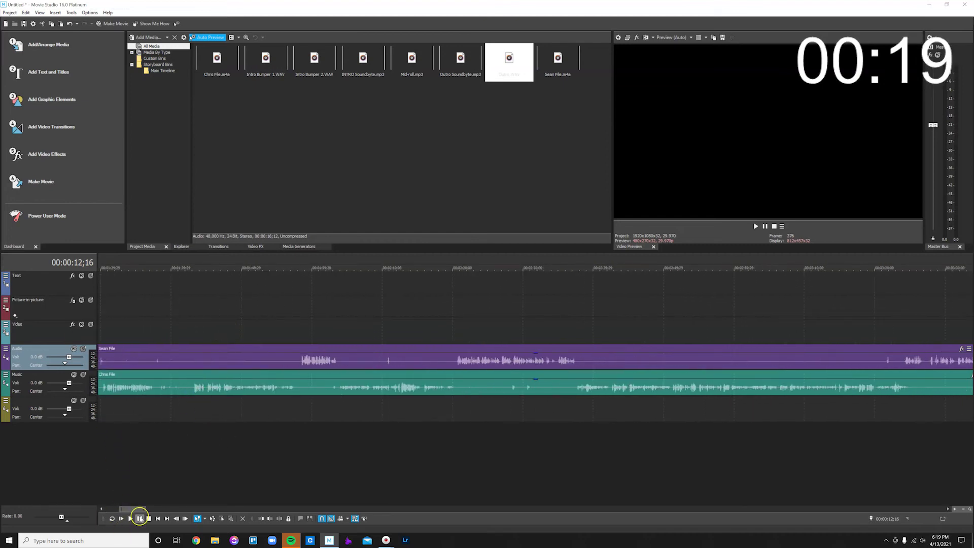
drag(136, 510, 893, 546)
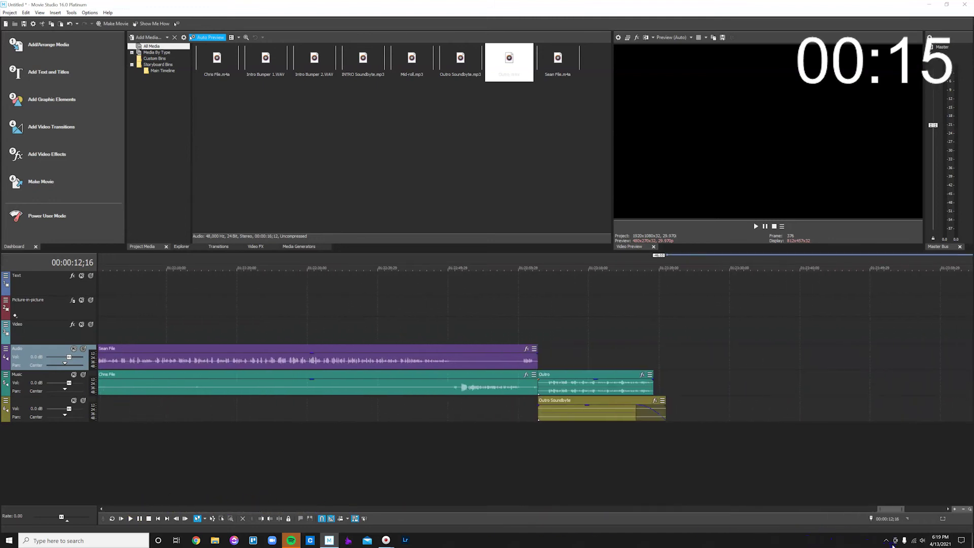
click(562, 407)
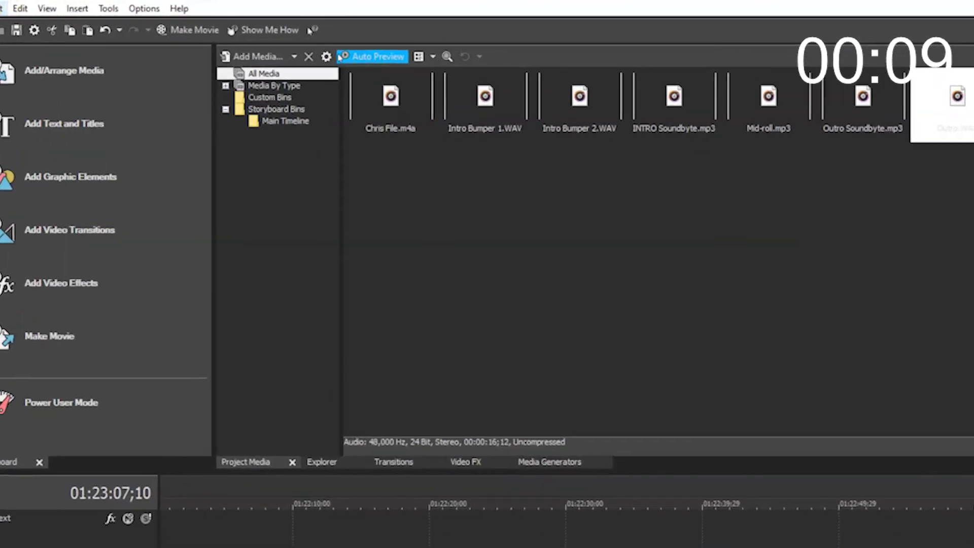